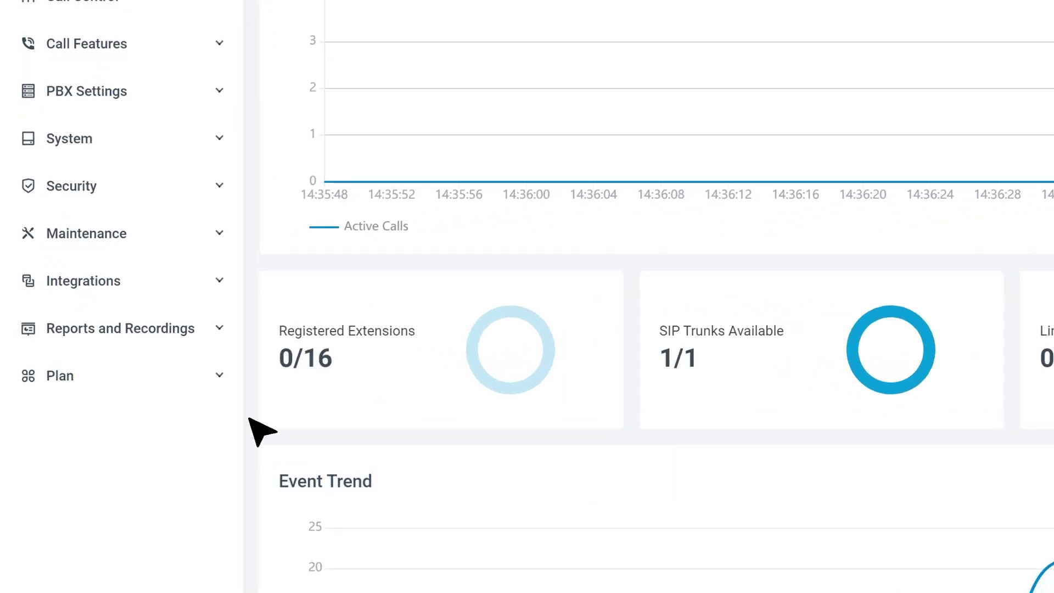
# Go to Plan > Add-on Subscription and start the Hotel PMS Integration free trial.
pyautogui.click(207, 378)
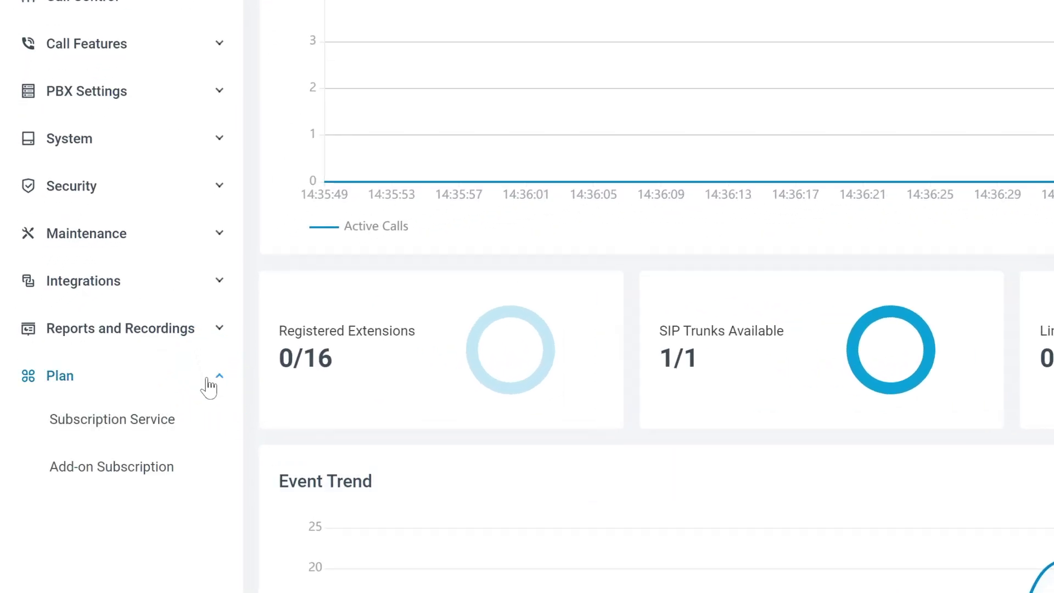
pyautogui.click(160, 477)
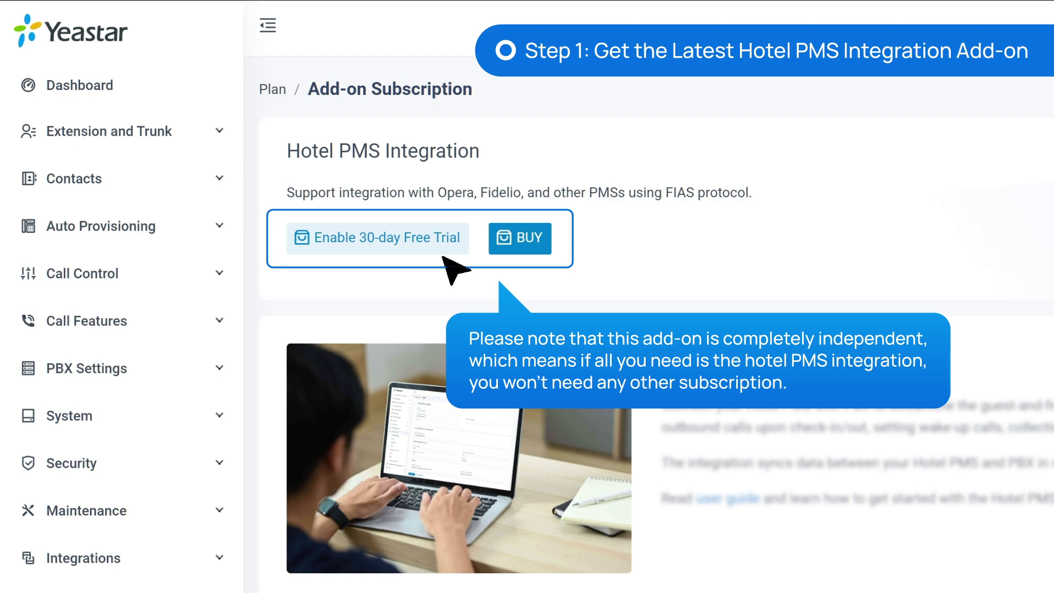
pyautogui.click(445, 250)
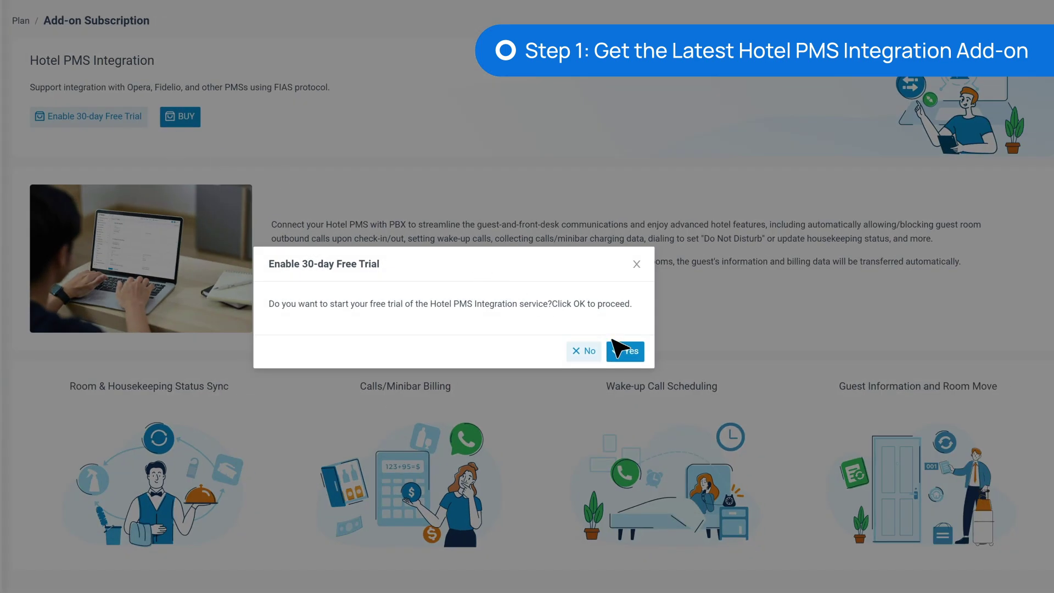
# Confirm enabling the Hotel PMS Integration 30-day free trial.
pyautogui.click(615, 346)
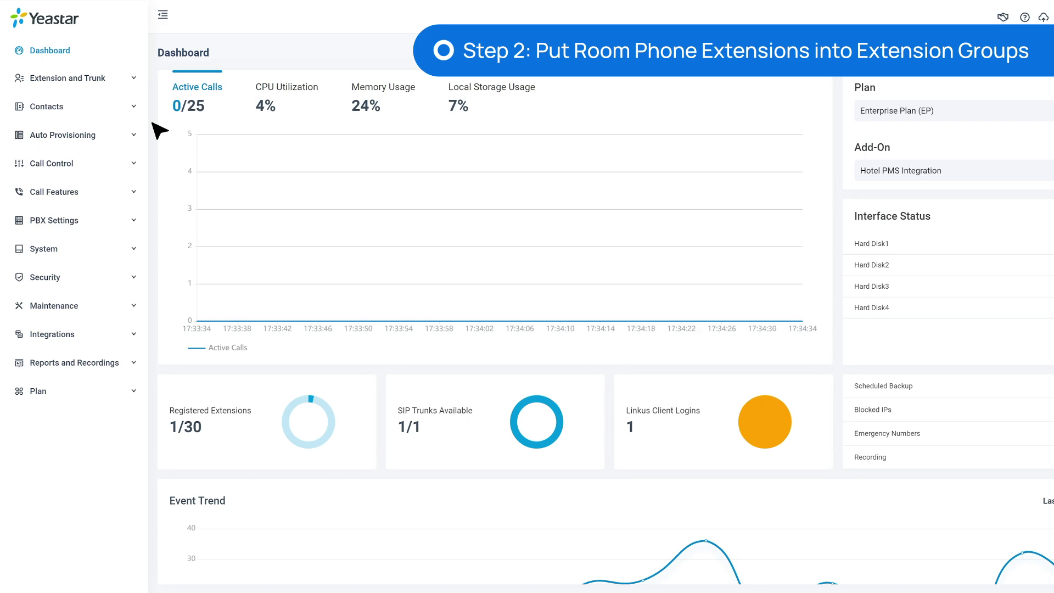
# Start a new extension group named PMS under Extension and Trunk > Extension Group.
pyautogui.click(117, 82)
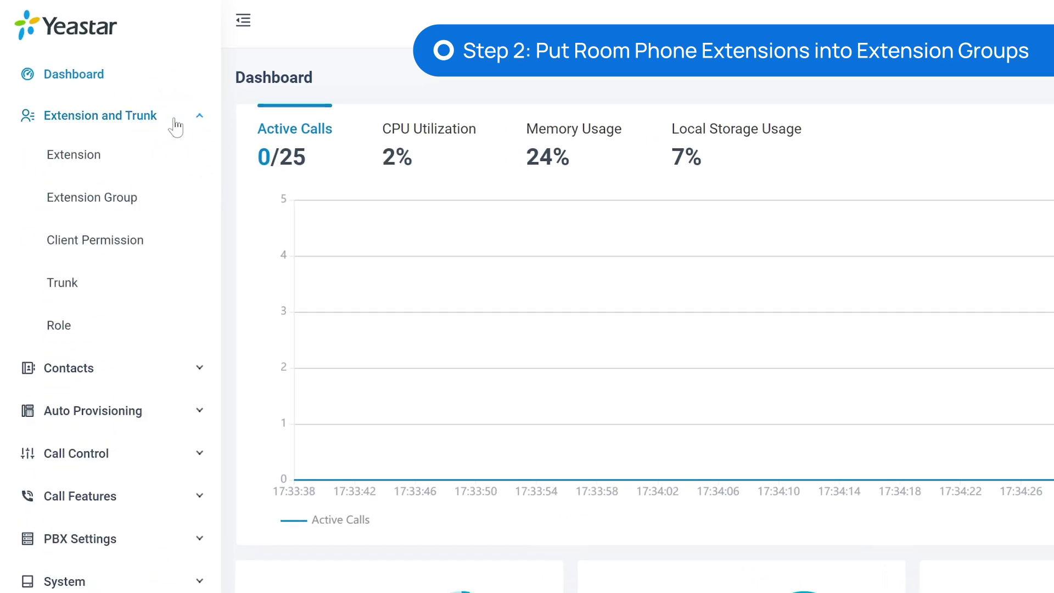
pyautogui.click(155, 198)
pyautogui.click(280, 140)
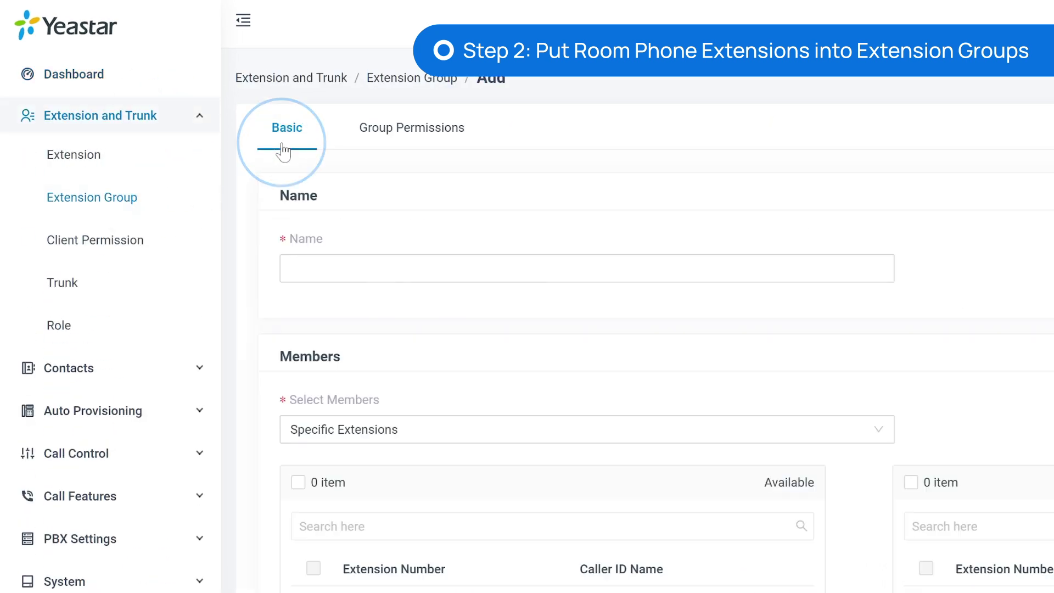
pyautogui.click(525, 267)
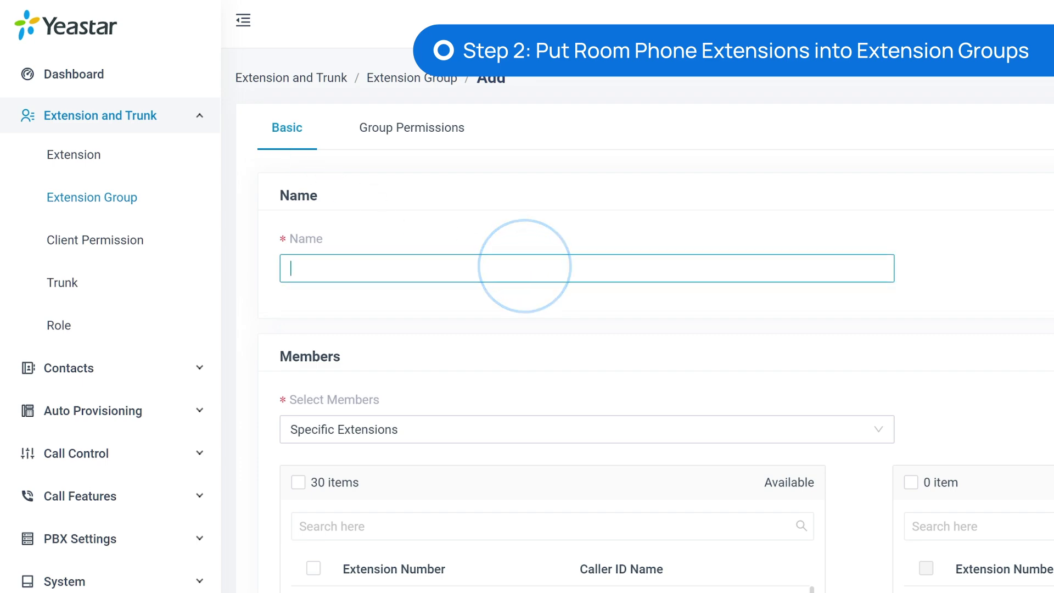
pyautogui.write('PMS')
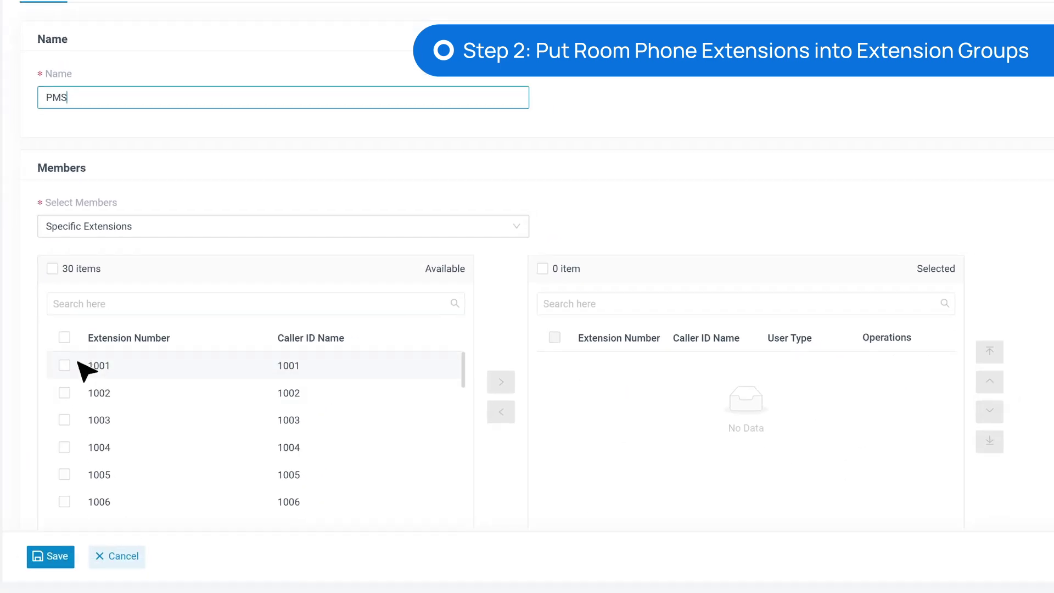
# Tick extensions 1001 through 1010 in the available list.
pyautogui.click(64, 365)
pyautogui.click(65, 393)
pyautogui.click(64, 420)
pyautogui.click(64, 447)
pyautogui.click(65, 475)
pyautogui.click(64, 502)
pyautogui.scroll(-2, 64, 462)
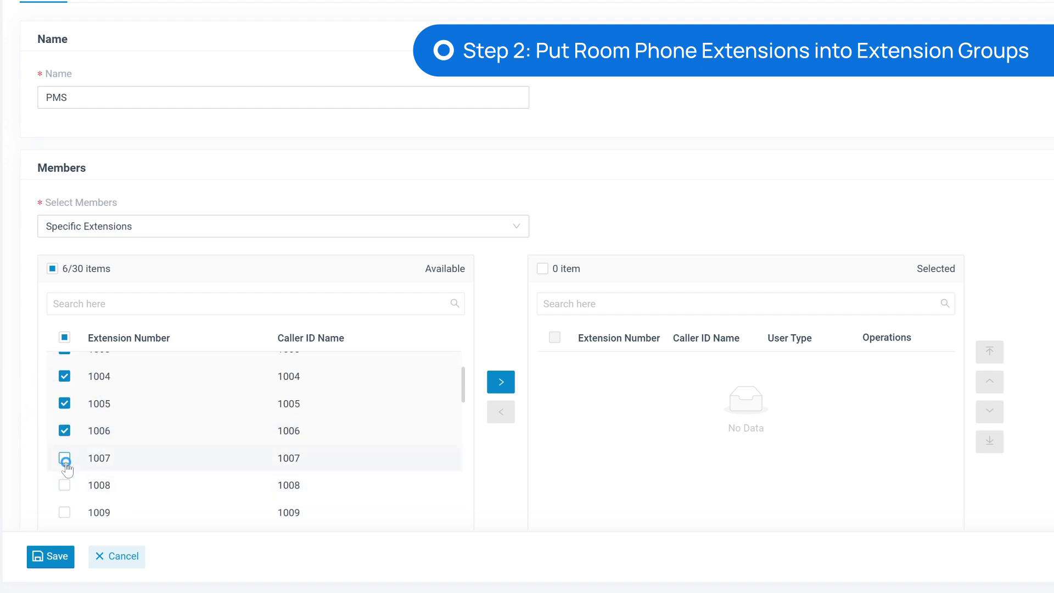
pyautogui.click(65, 458)
pyautogui.click(65, 485)
pyautogui.click(65, 512)
pyautogui.scroll(-3, 64, 512)
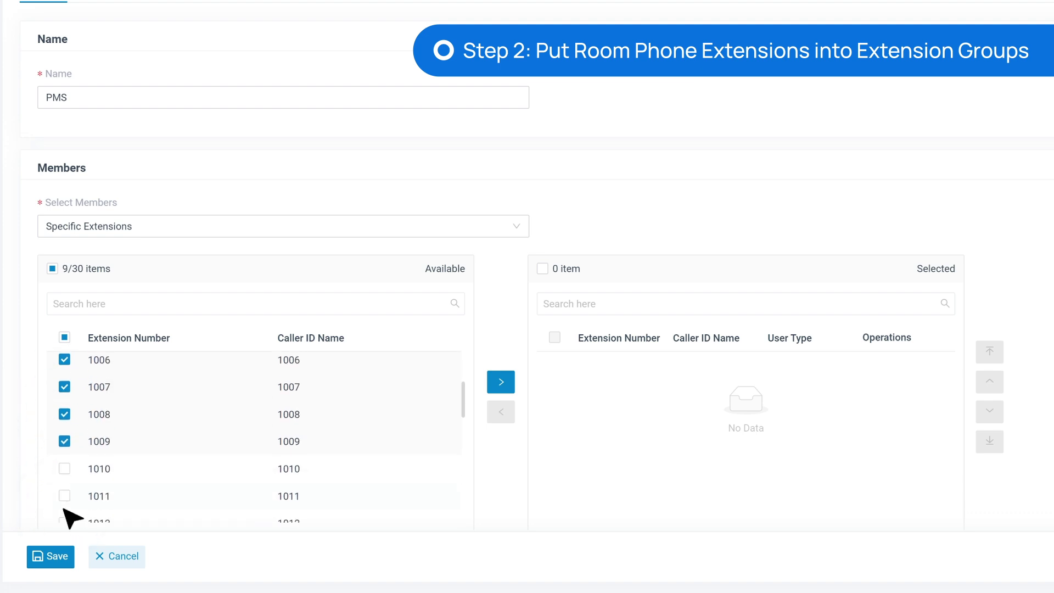
pyautogui.click(65, 469)
# Move the ten extensions into the PMS group, save it and apply the changes.
pyautogui.click(498, 382)
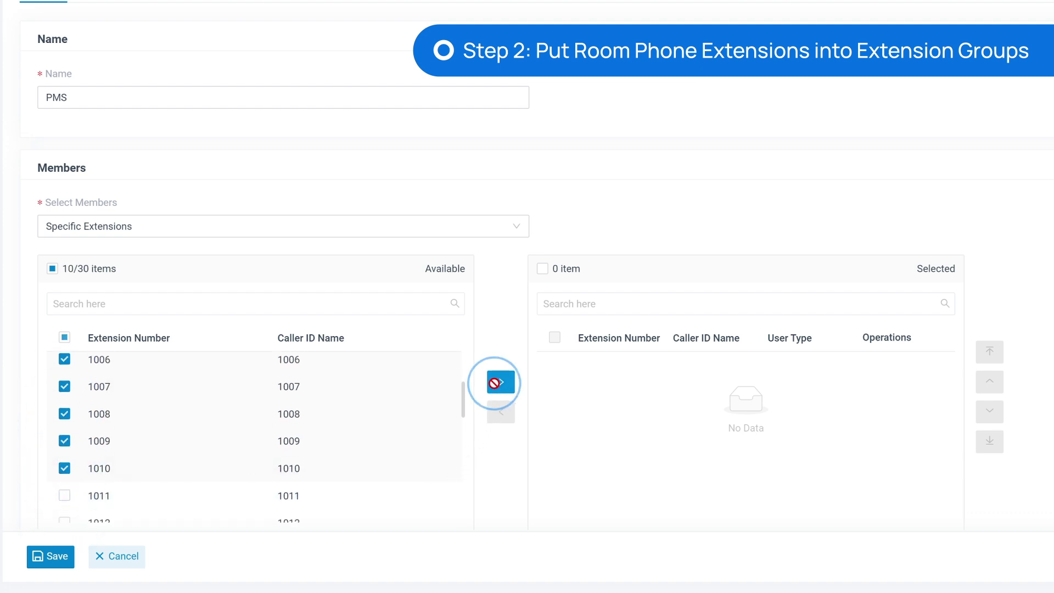
pyautogui.scroll(-1, 494, 382)
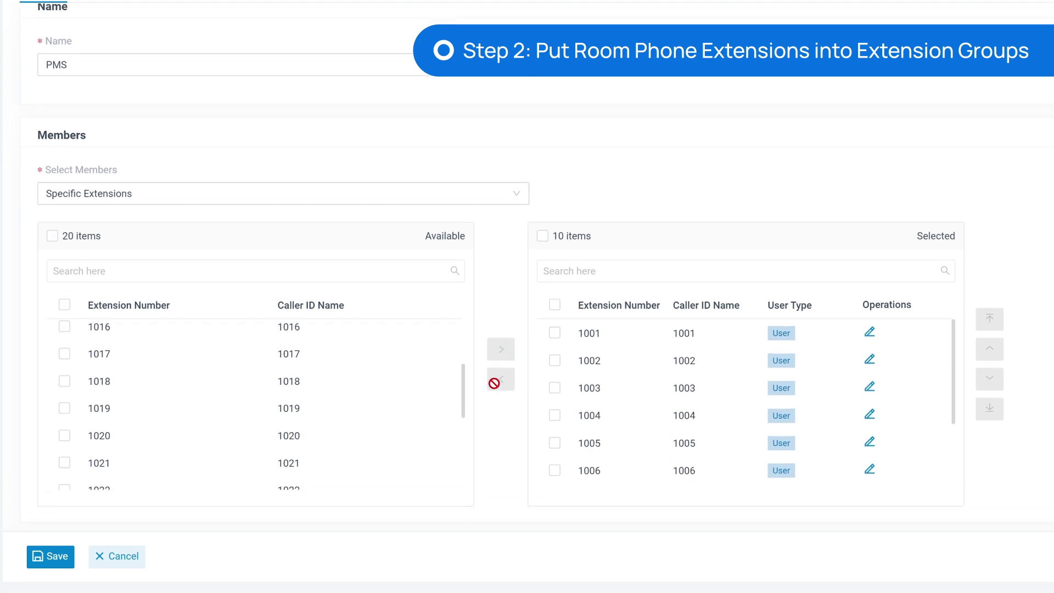
pyautogui.click(50, 556)
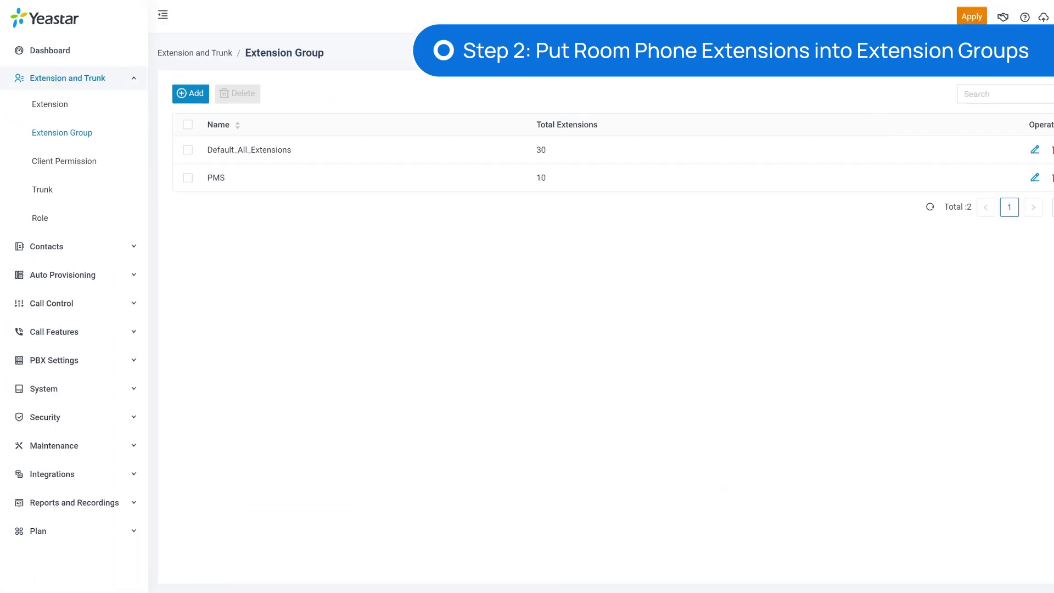
pyautogui.click(970, 17)
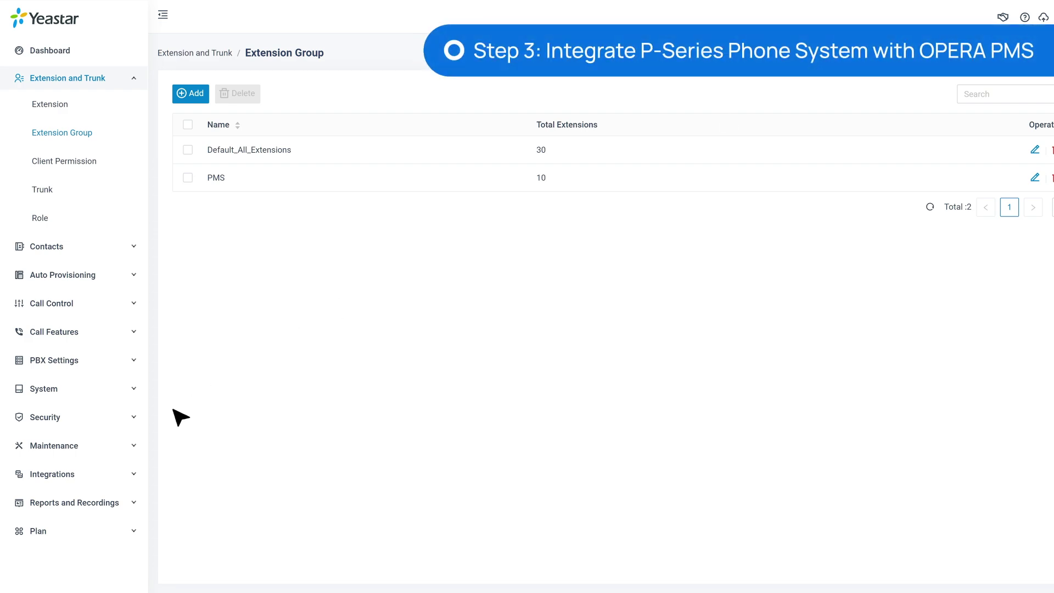
# Turn on OPERA PMS integration with server address 192.168.29.178 and port 5001.
pyautogui.click(113, 477)
pyautogui.click(115, 456)
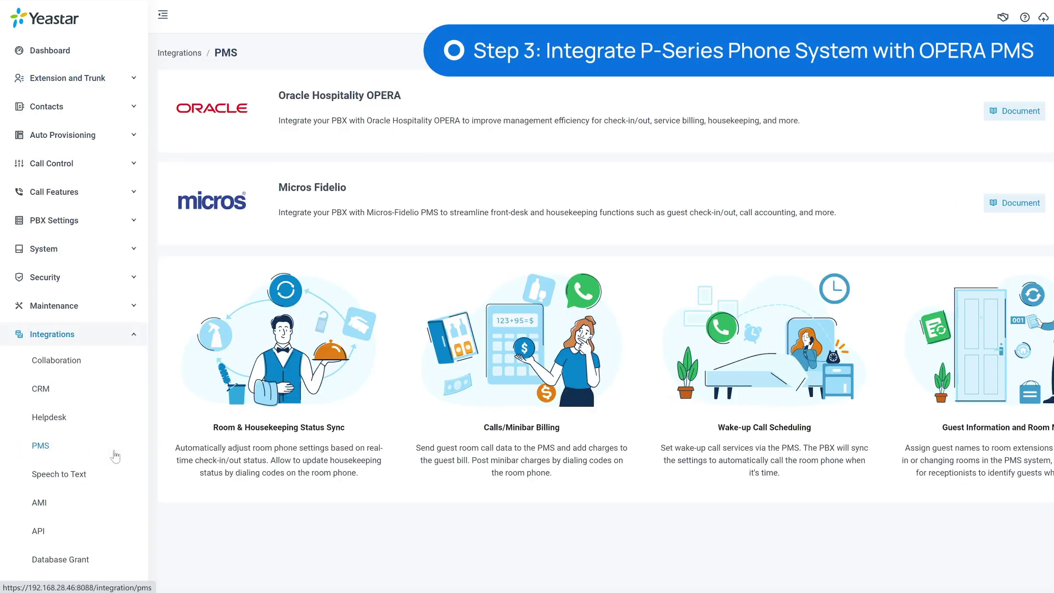
pyautogui.click(982, 127)
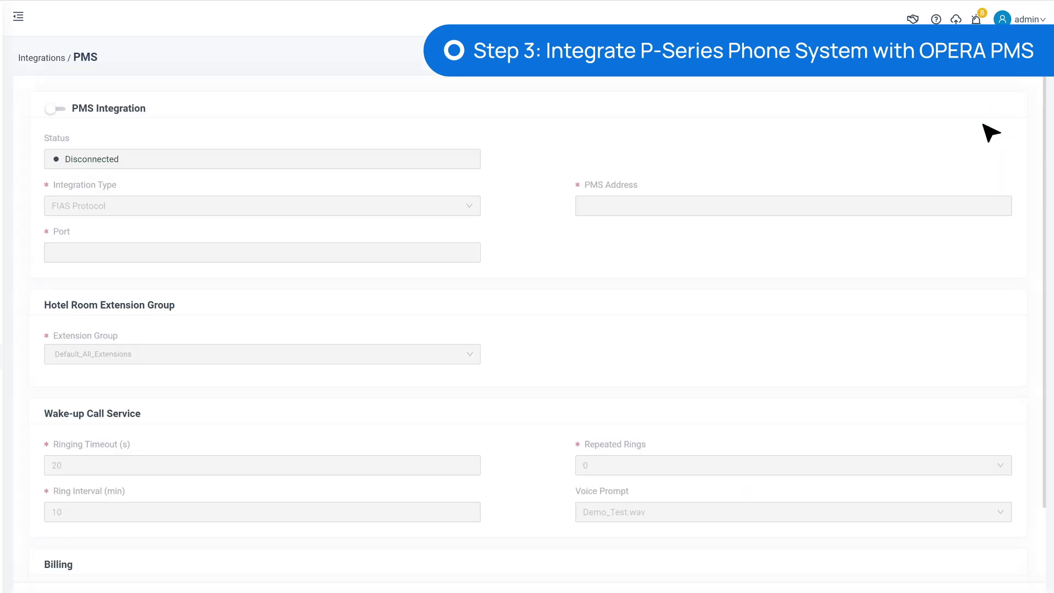
pyautogui.click(61, 111)
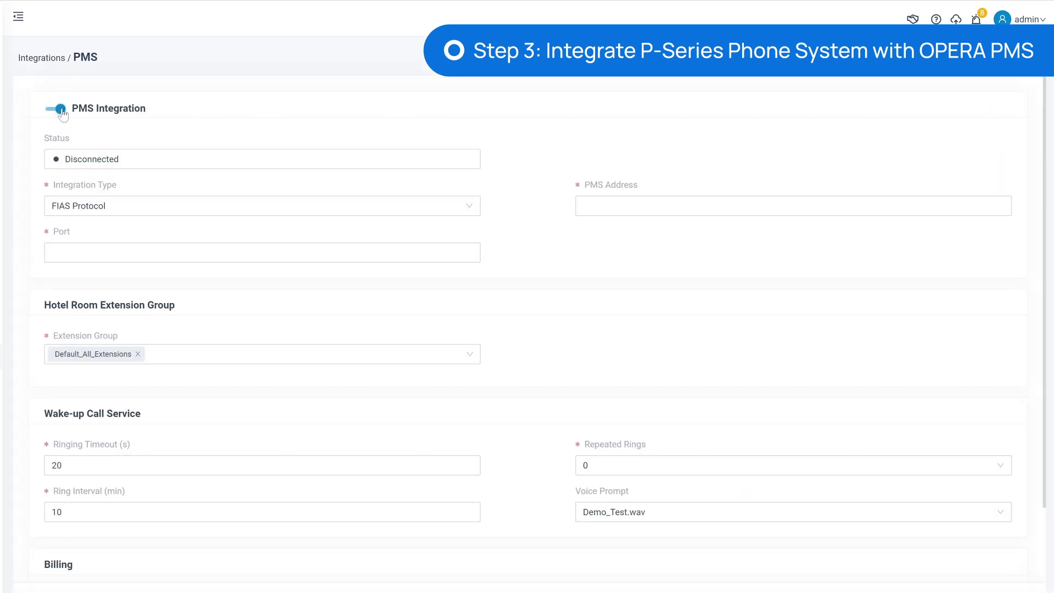
pyautogui.click(769, 206)
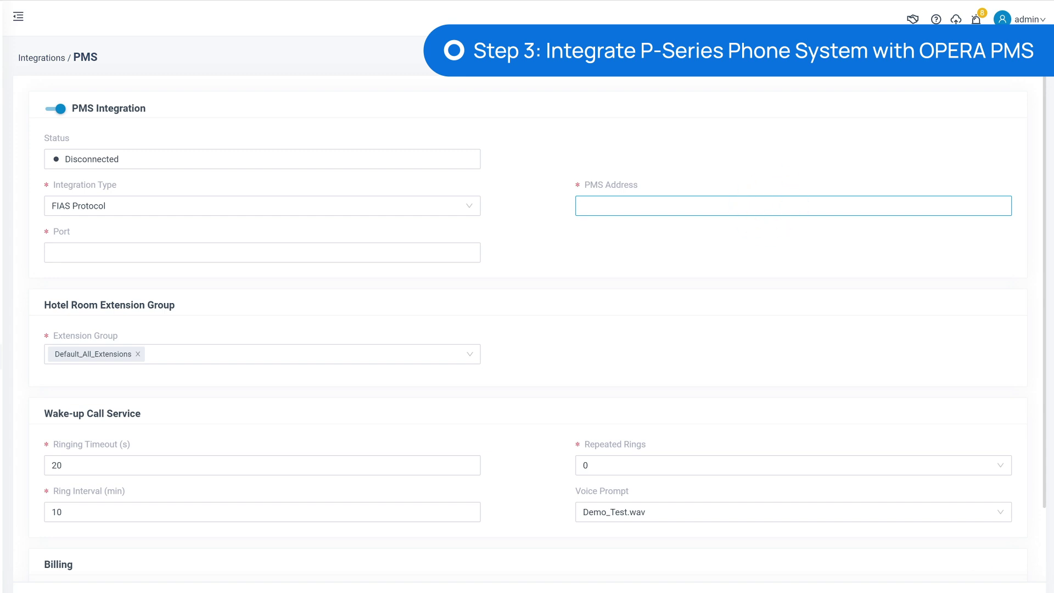
pyautogui.write('192.168.29.178')
pyautogui.click(460, 252)
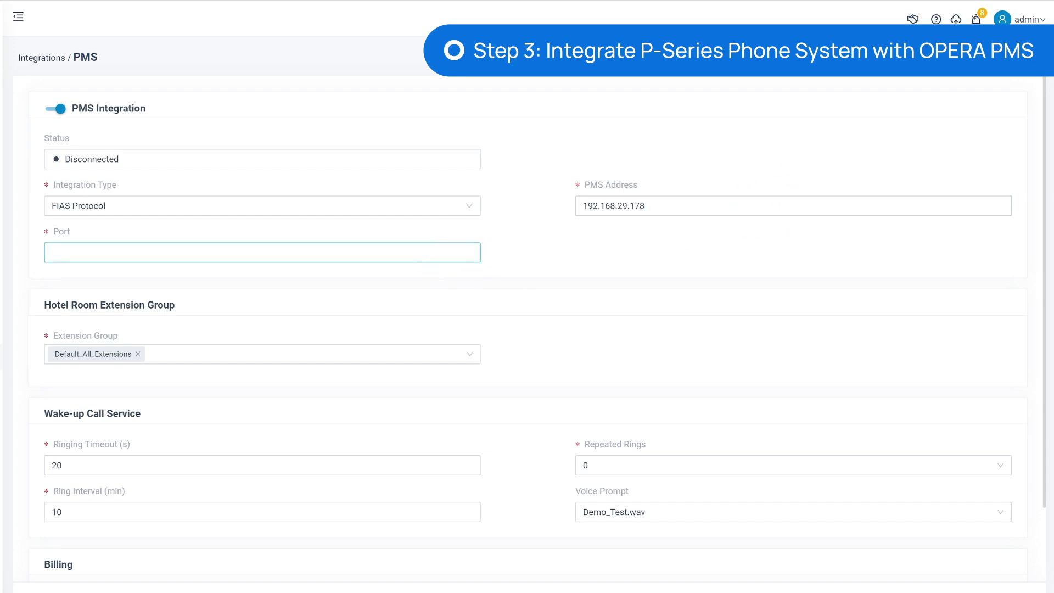
pyautogui.write('5001')
# Limit the hotel room extension group to PMS, removing Default_All_Extensions.
pyautogui.click(466, 353)
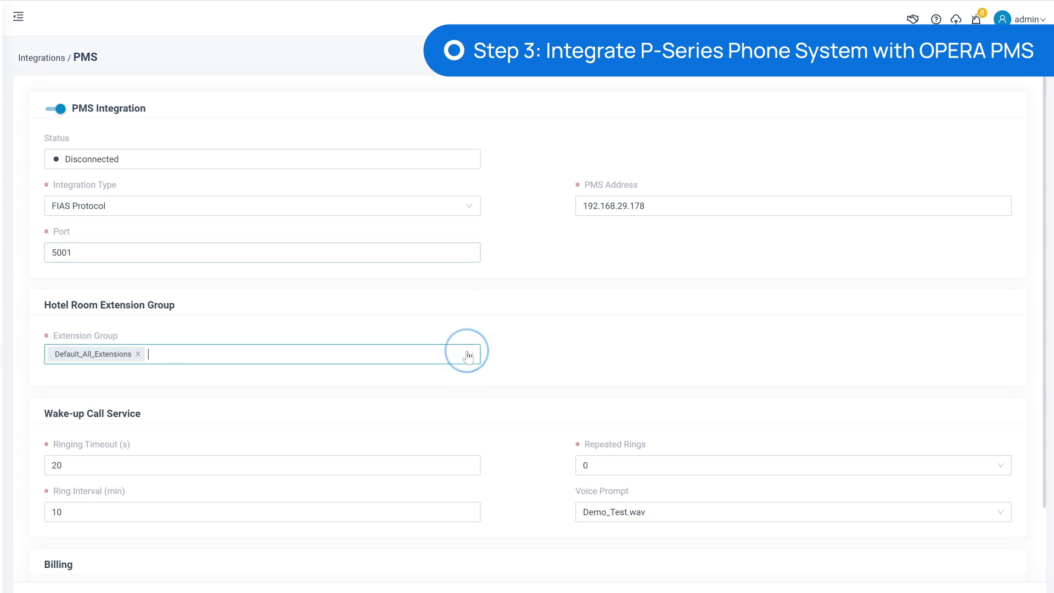
pyautogui.click(461, 403)
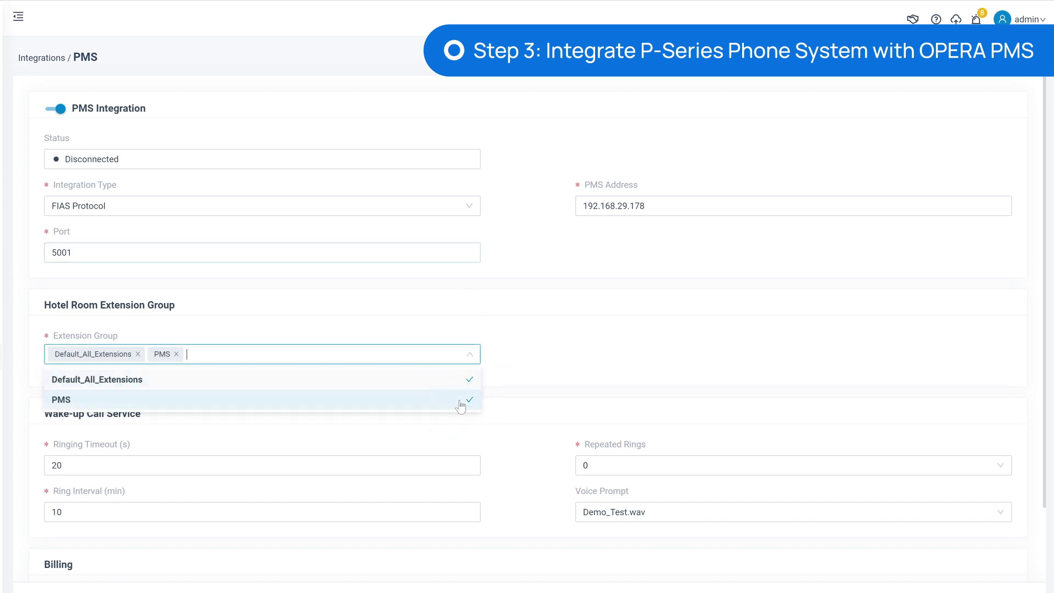
pyautogui.click(495, 404)
pyautogui.scroll(-1, 501, 405)
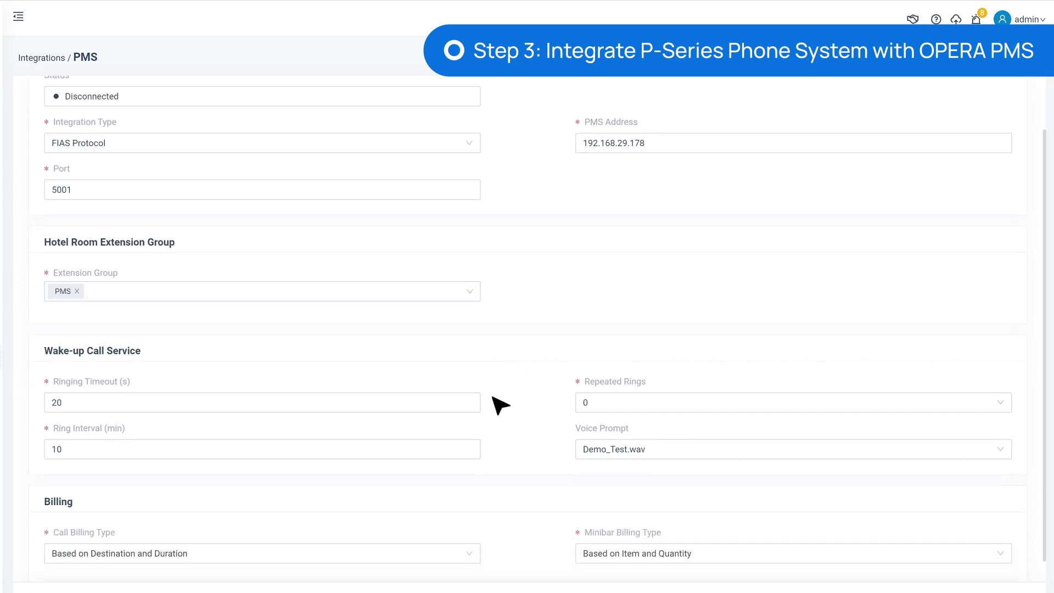
pyautogui.scroll(-1, 501, 405)
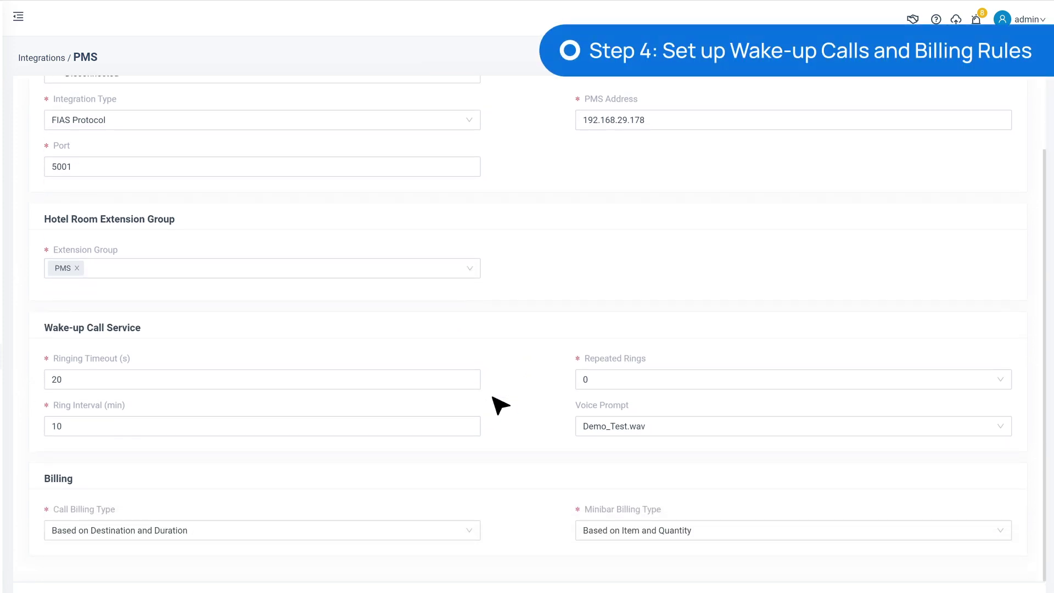
# Switch the wake-up call voice prompt from Demo_Test.wav to Morning_Call_Test.wav.
pyautogui.click(454, 379)
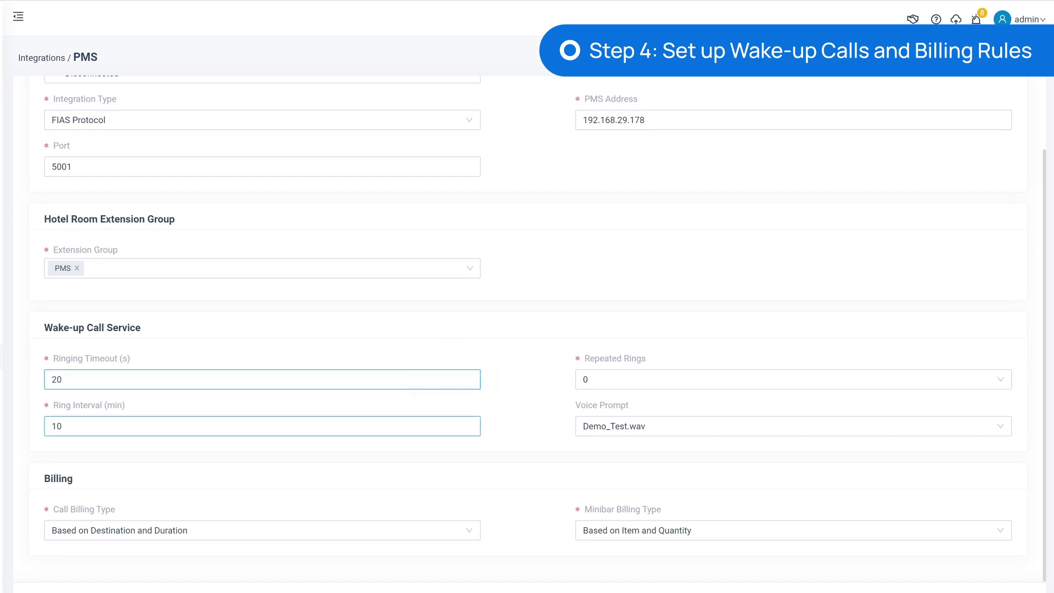
pyautogui.click(693, 427)
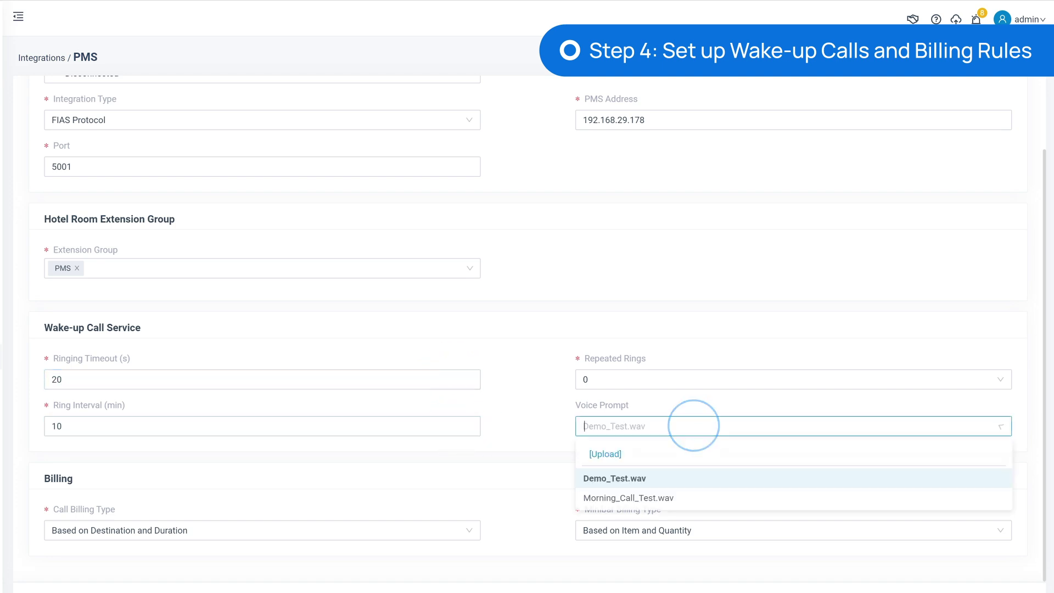
pyautogui.click(701, 500)
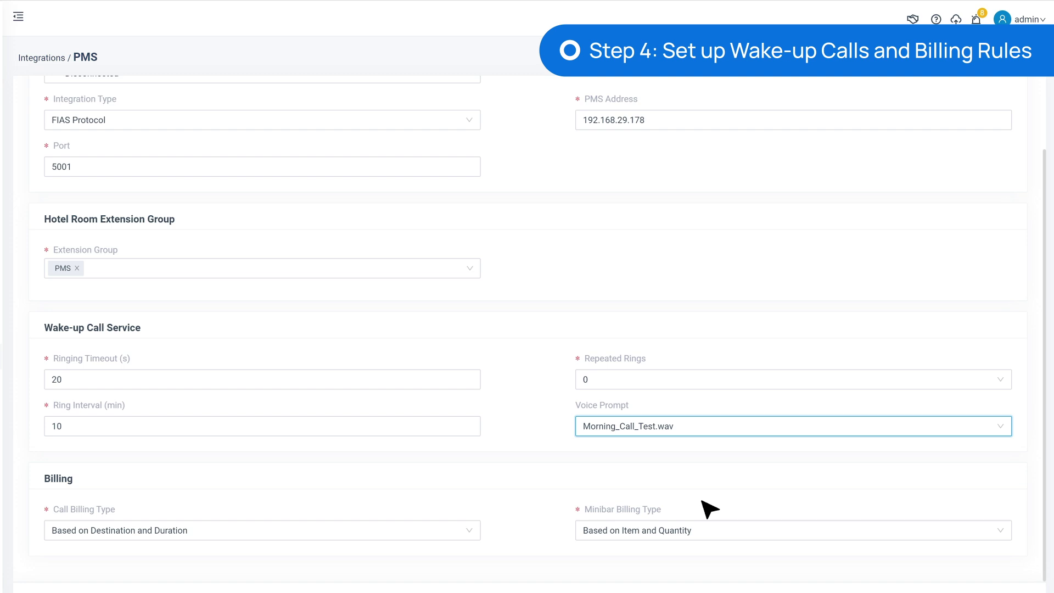
pyautogui.click(470, 533)
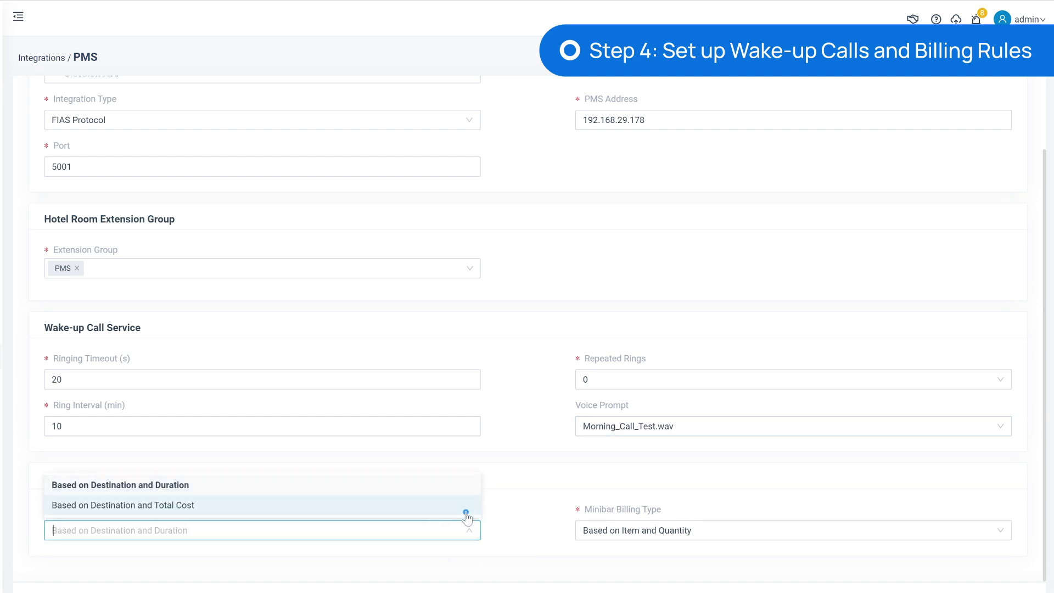
pyautogui.click(466, 508)
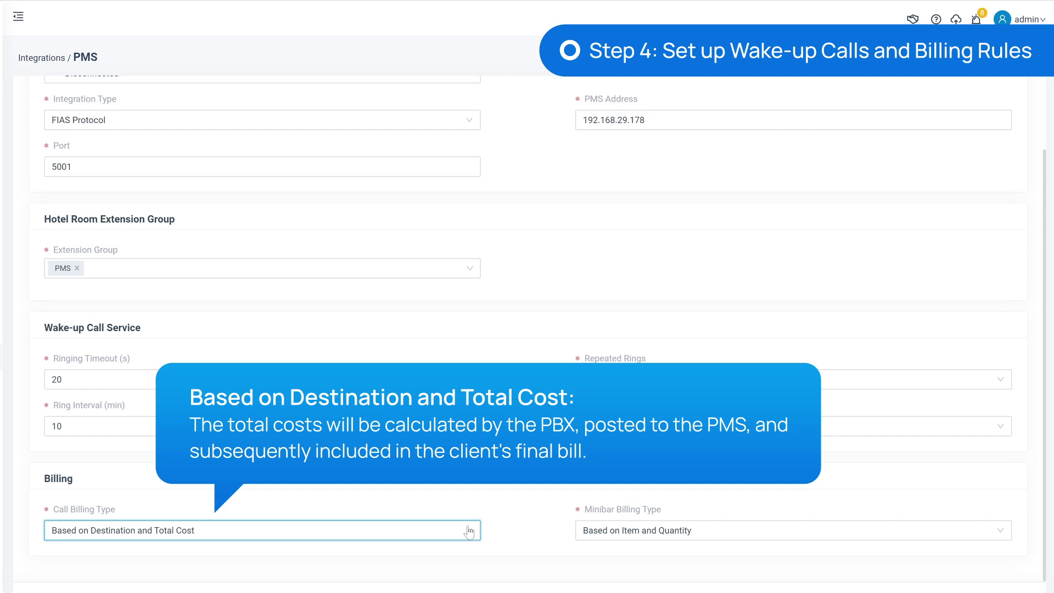
pyautogui.click(468, 530)
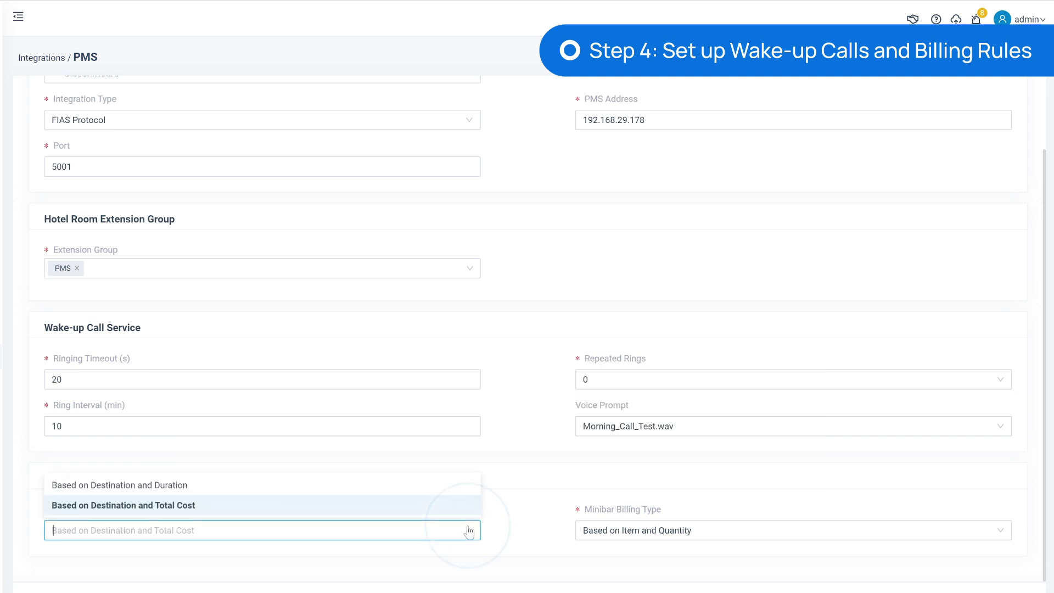
pyautogui.click(472, 494)
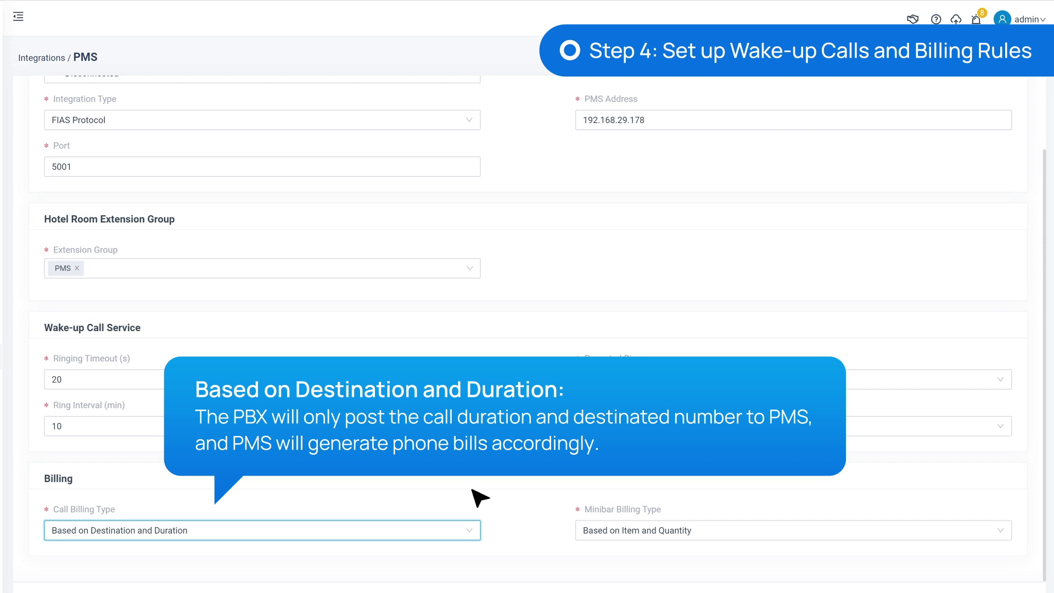
pyautogui.click(714, 530)
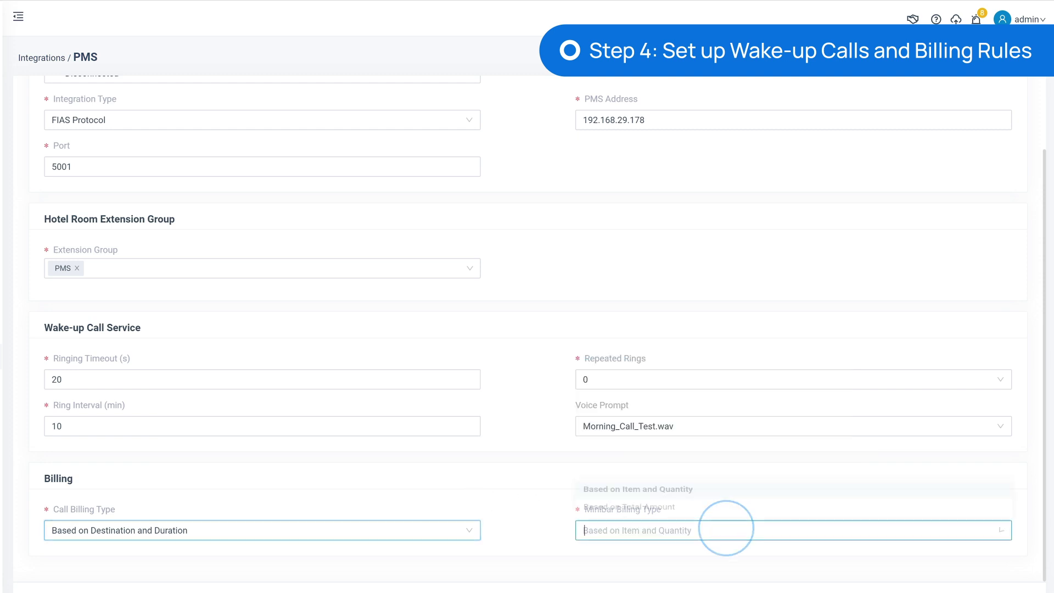
pyautogui.click(729, 506)
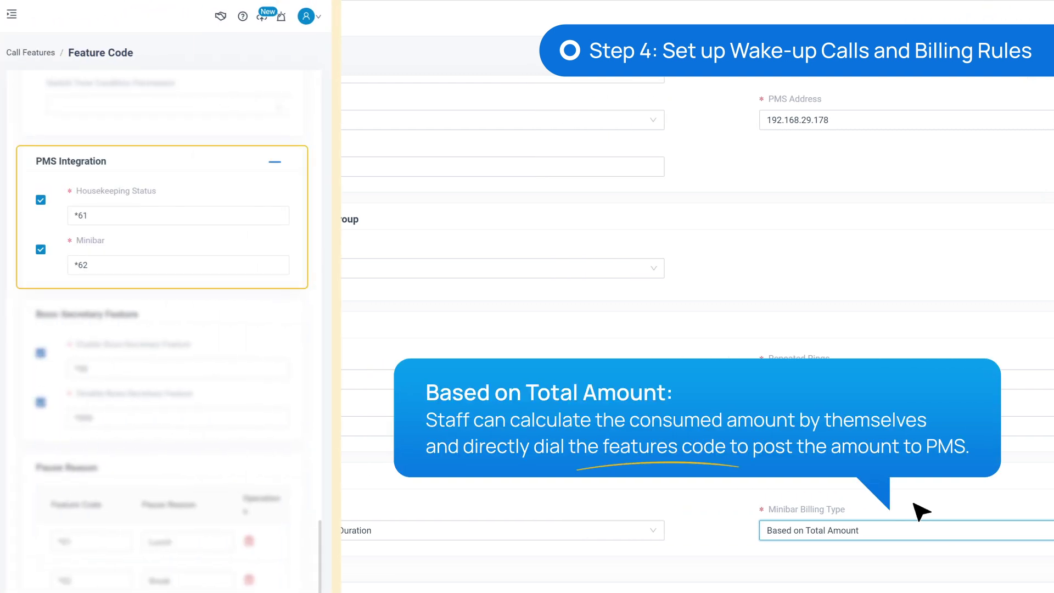
pyautogui.click(905, 532)
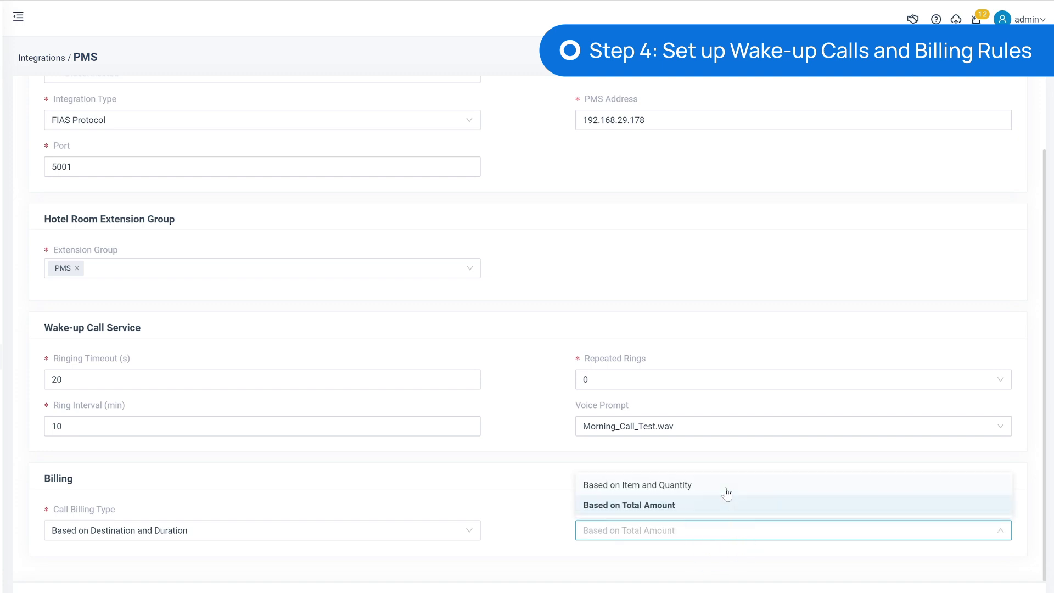
pyautogui.click(726, 487)
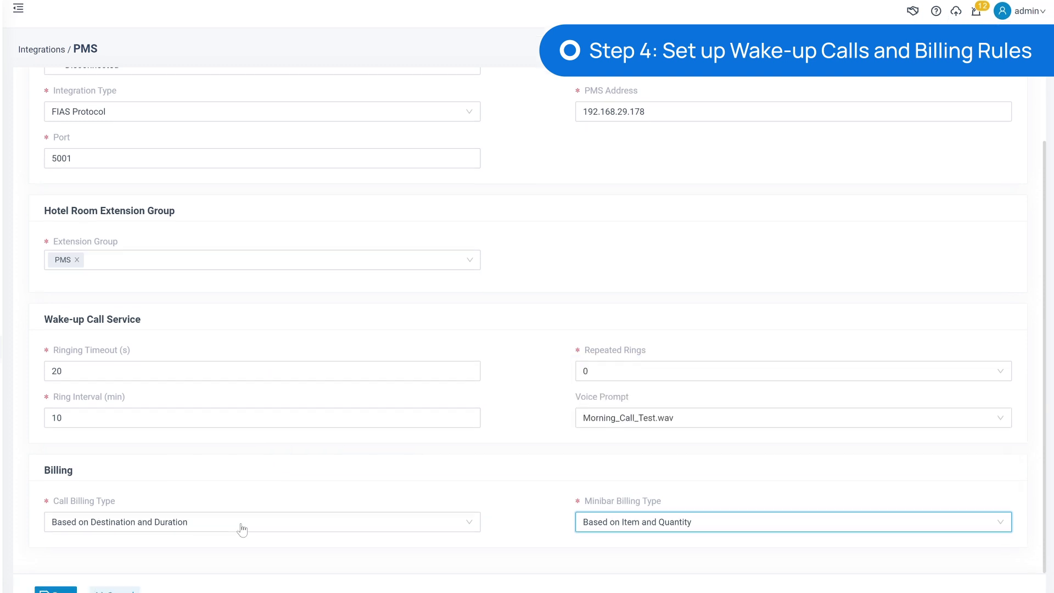
pyautogui.scroll(-1, 240, 529)
# Save the PMS integration settings and check that the status reads Connected.
pyautogui.click(65, 569)
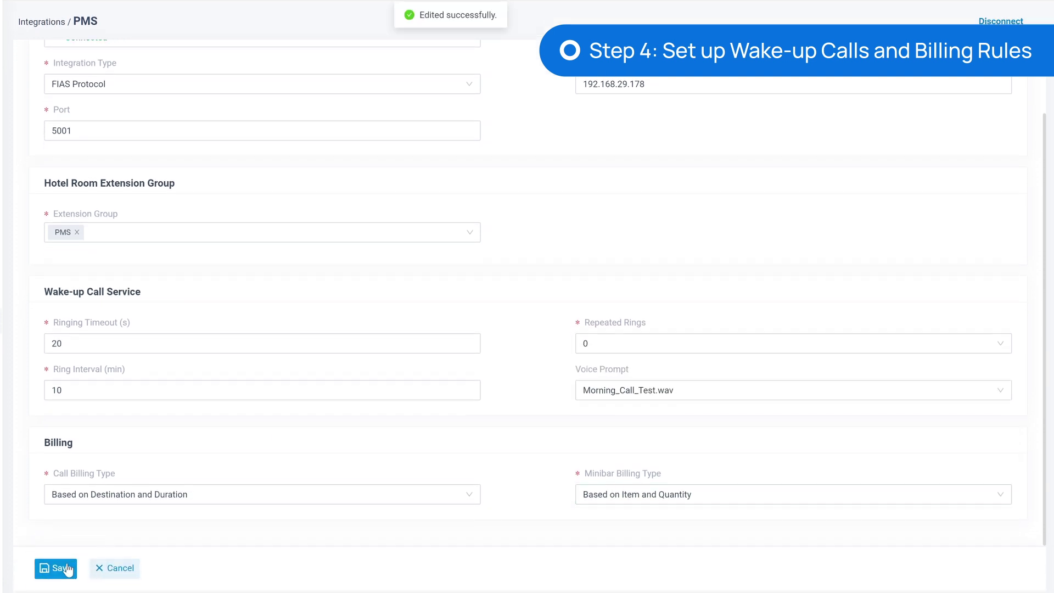
pyautogui.scroll(3, 121, 116)
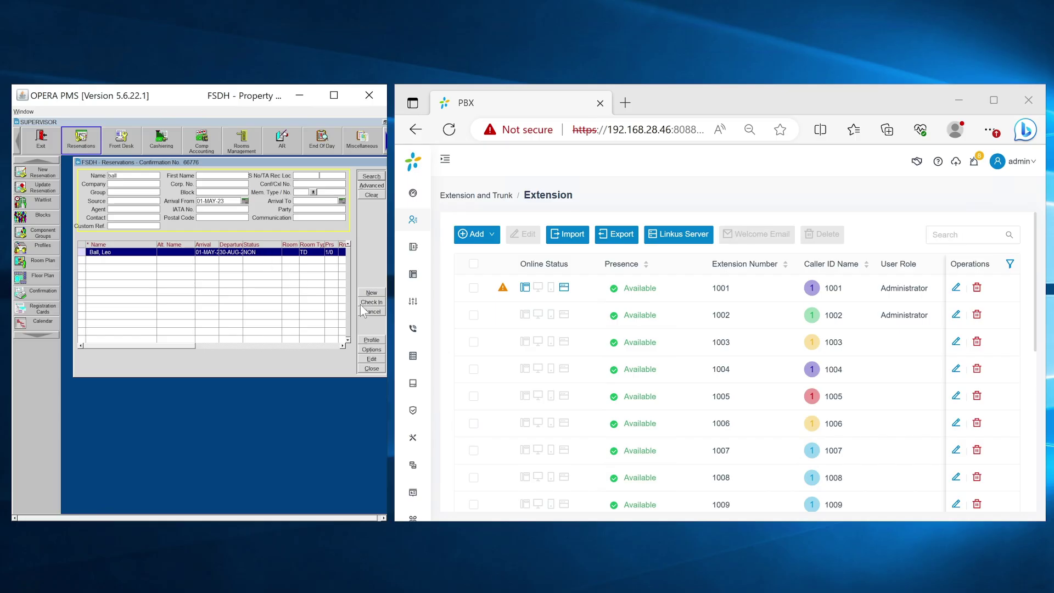
# Check the guest in via OPERA and verify extension 1001's caller ID shows the guest.
pyautogui.click(364, 302)
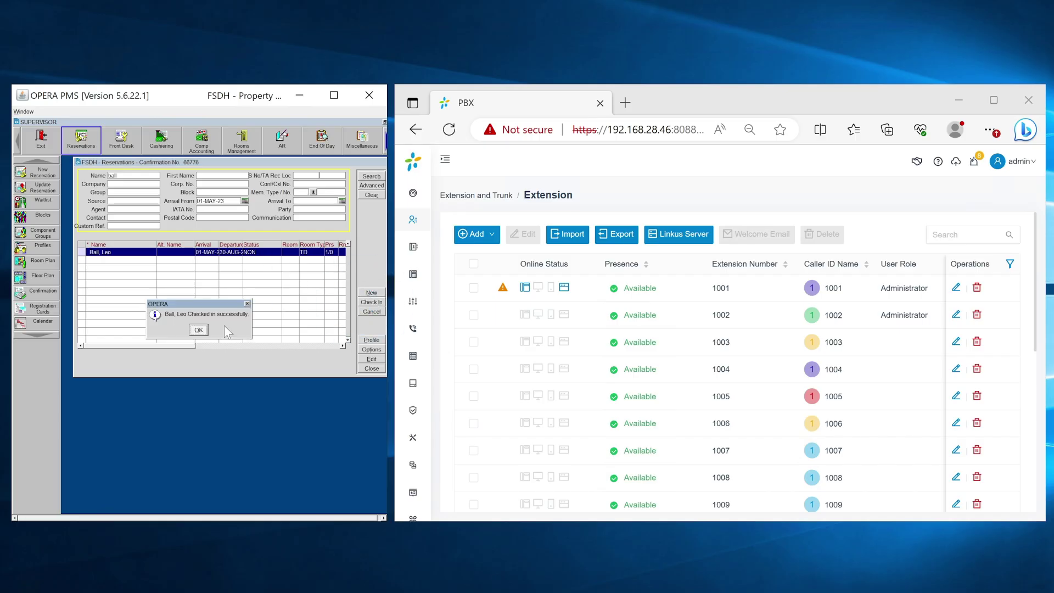
pyautogui.click(209, 336)
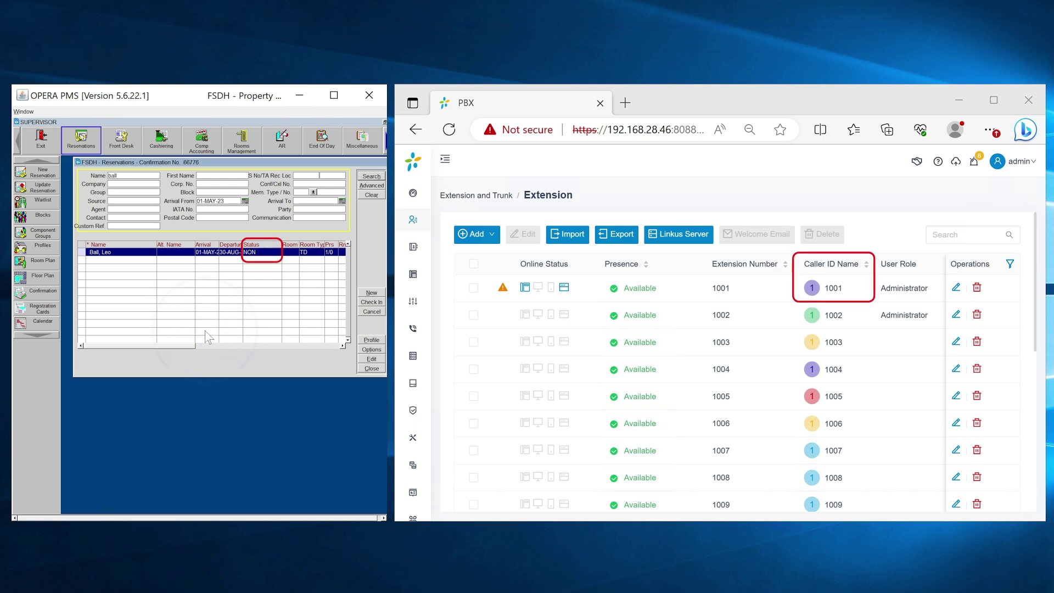
pyautogui.click(448, 130)
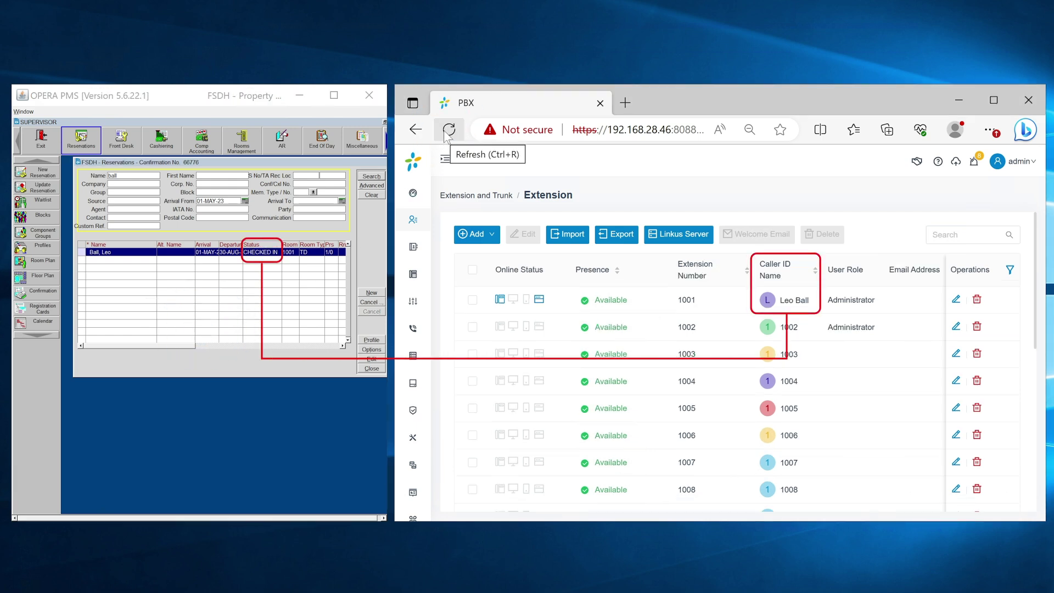
# Cancel the check-in and verify extension 1001's caller ID reverts to 1001.
pyautogui.click(374, 303)
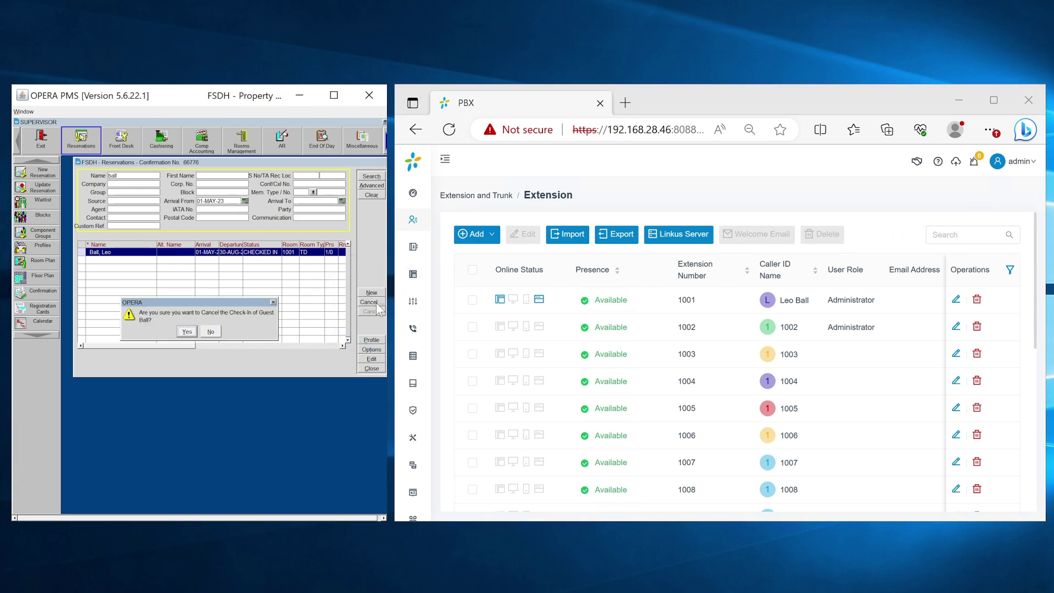
pyautogui.click(190, 331)
pyautogui.click(449, 130)
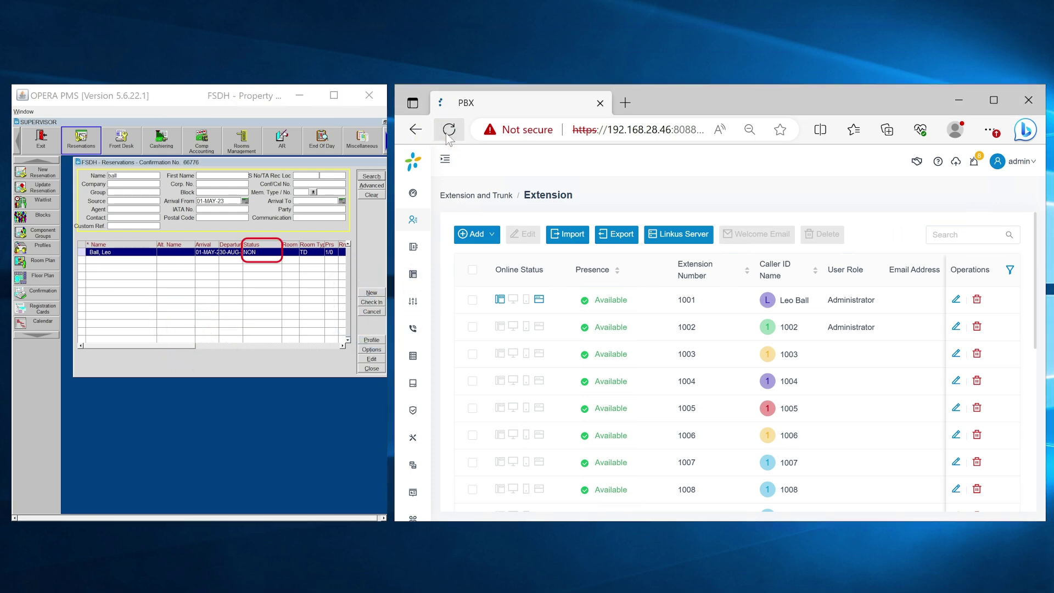